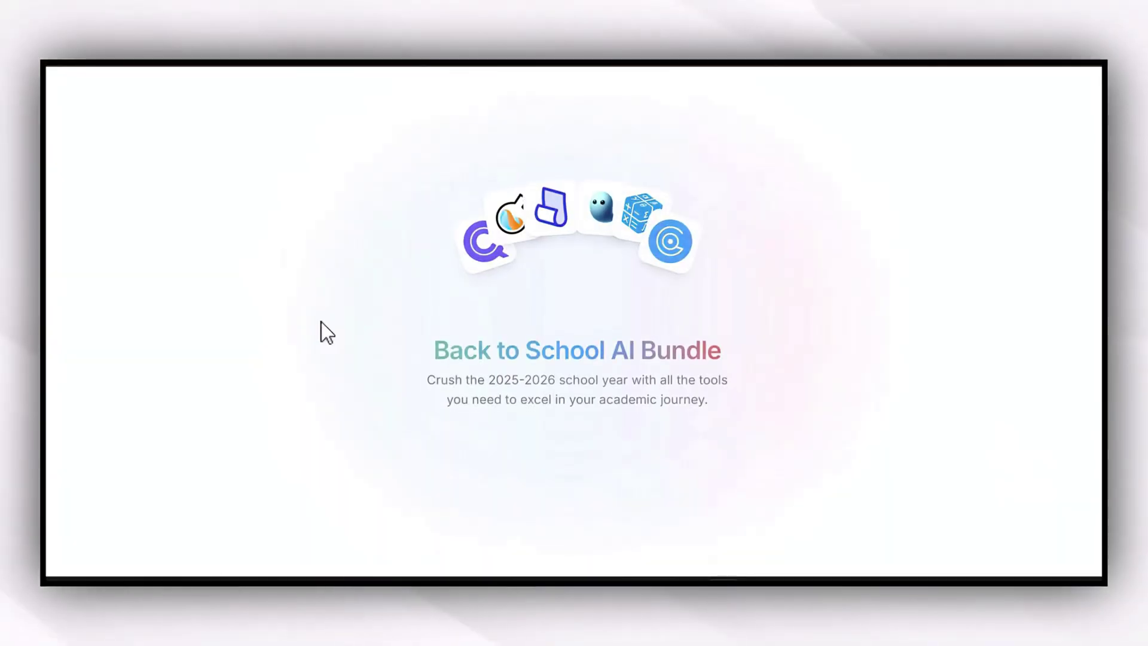
Scroll past the pricing cards and the GPTZero Pro, Jenni AI, Mathos AI, Notilo, Citesure and Voicepal cards
scroll(321, 322, down, 10)
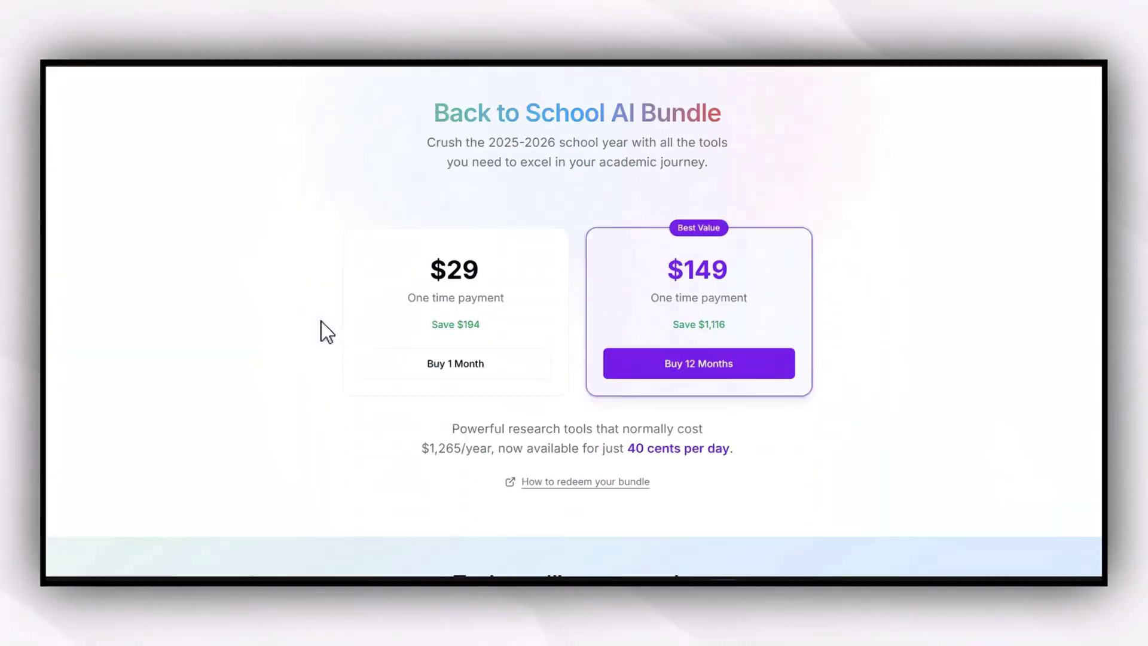
scroll(321, 322, down, 2)
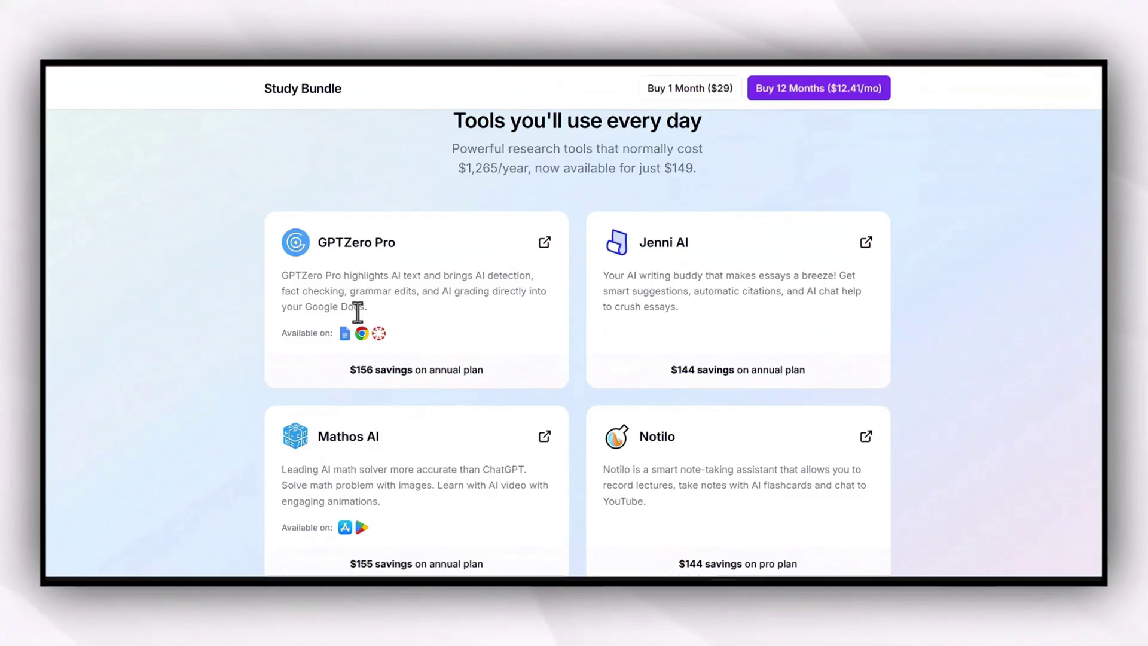
scroll(508, 393, down, 4)
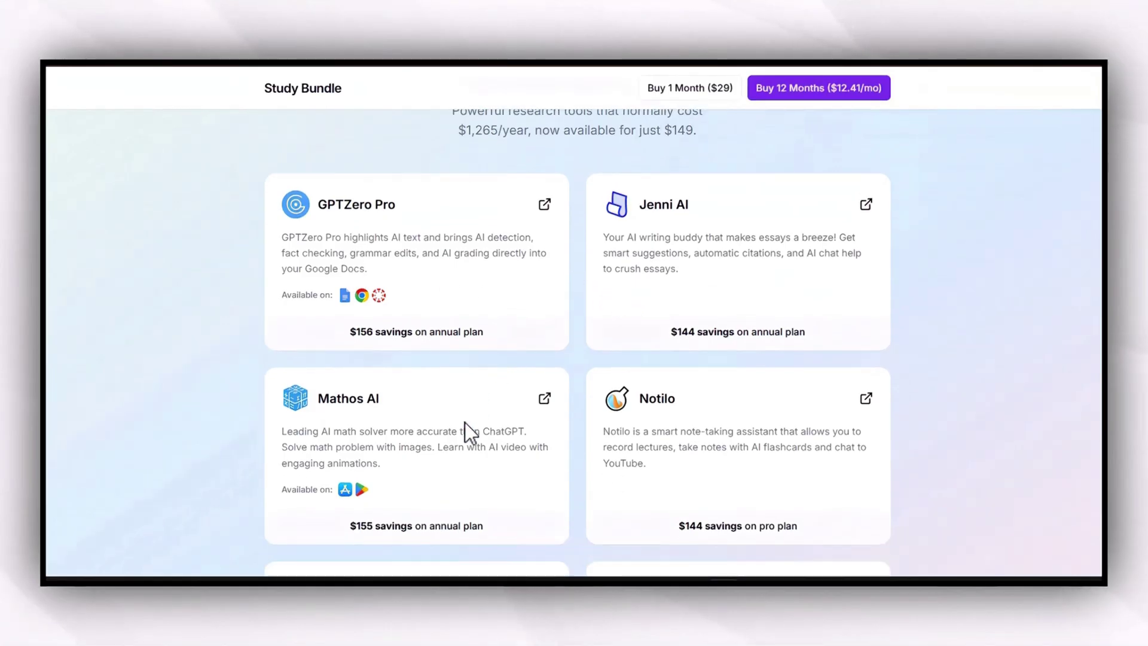
scroll(464, 472, down, 6)
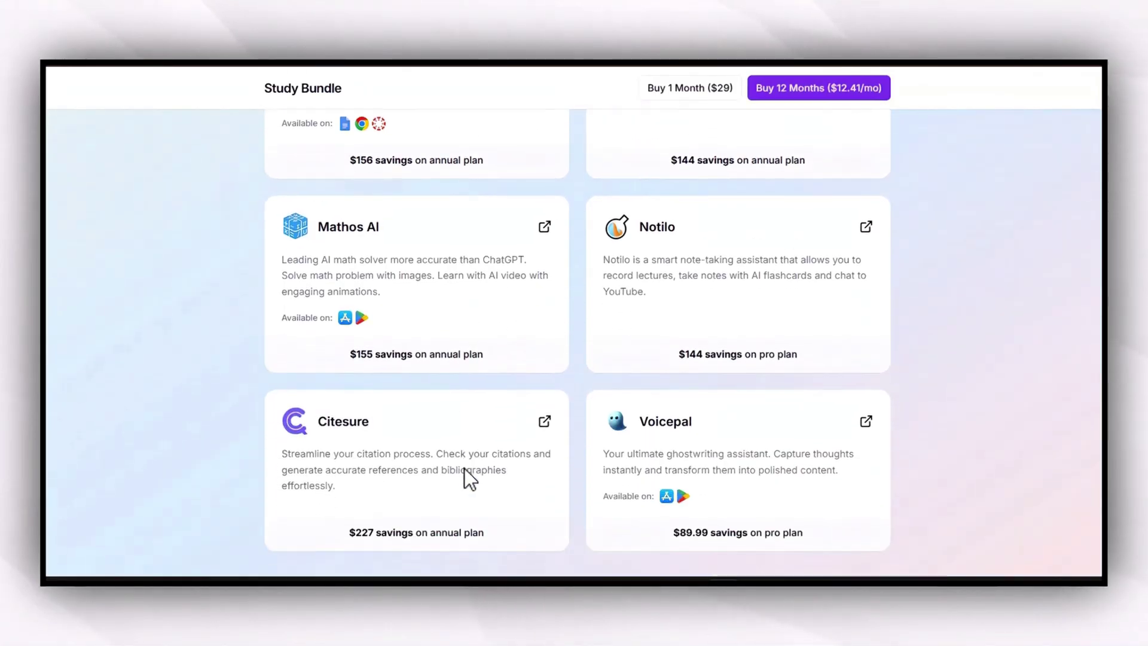
scroll(464, 468, down, 10)
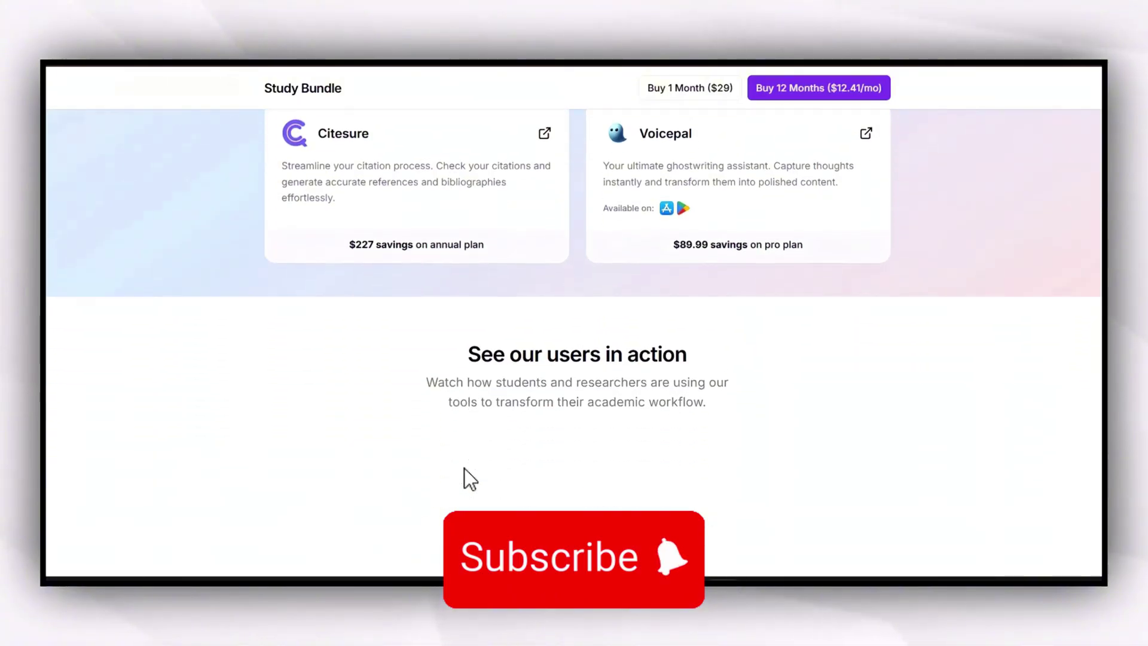
scroll(465, 466, down, 14)
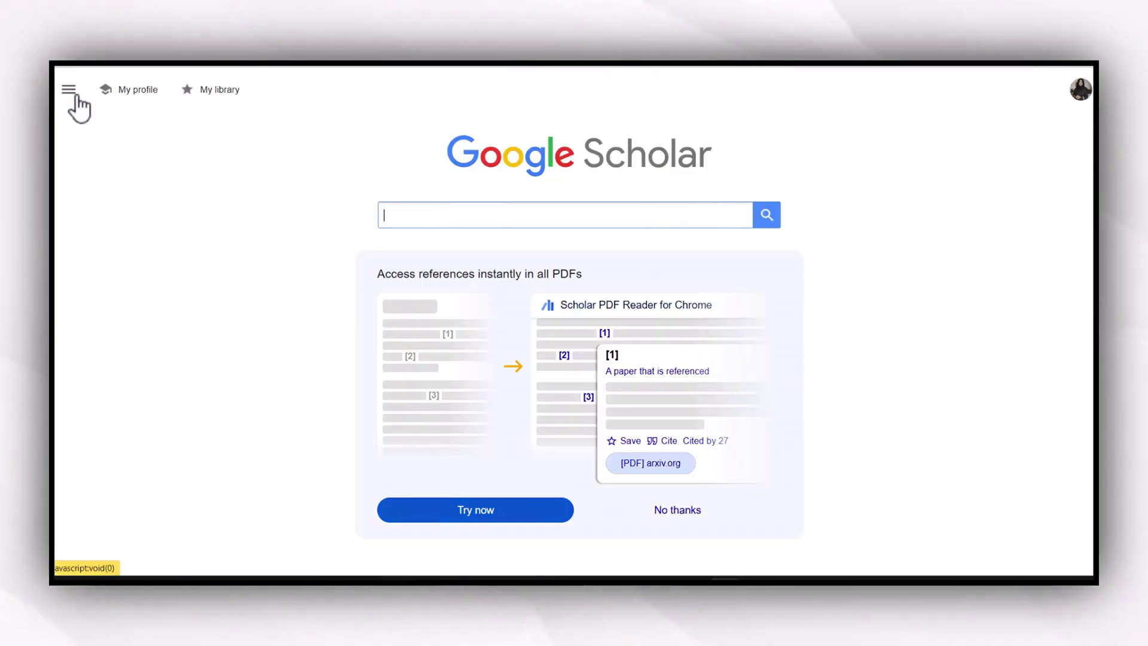
View Google Scholar's My library page of saved articles and focus its search box
click(70, 91)
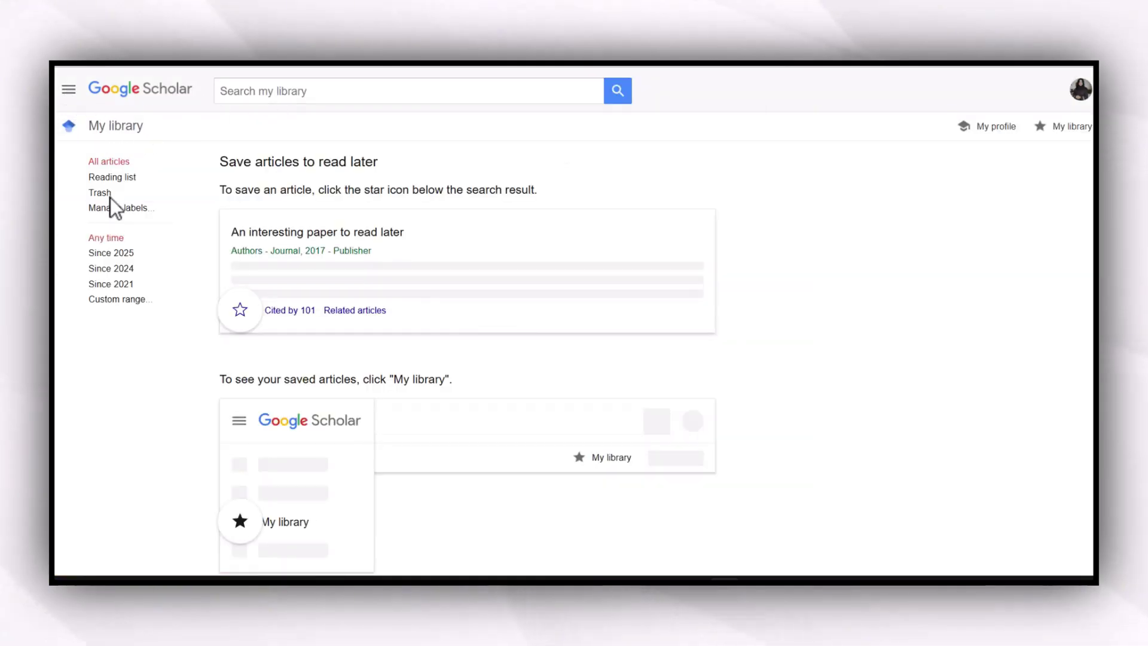
click(278, 90)
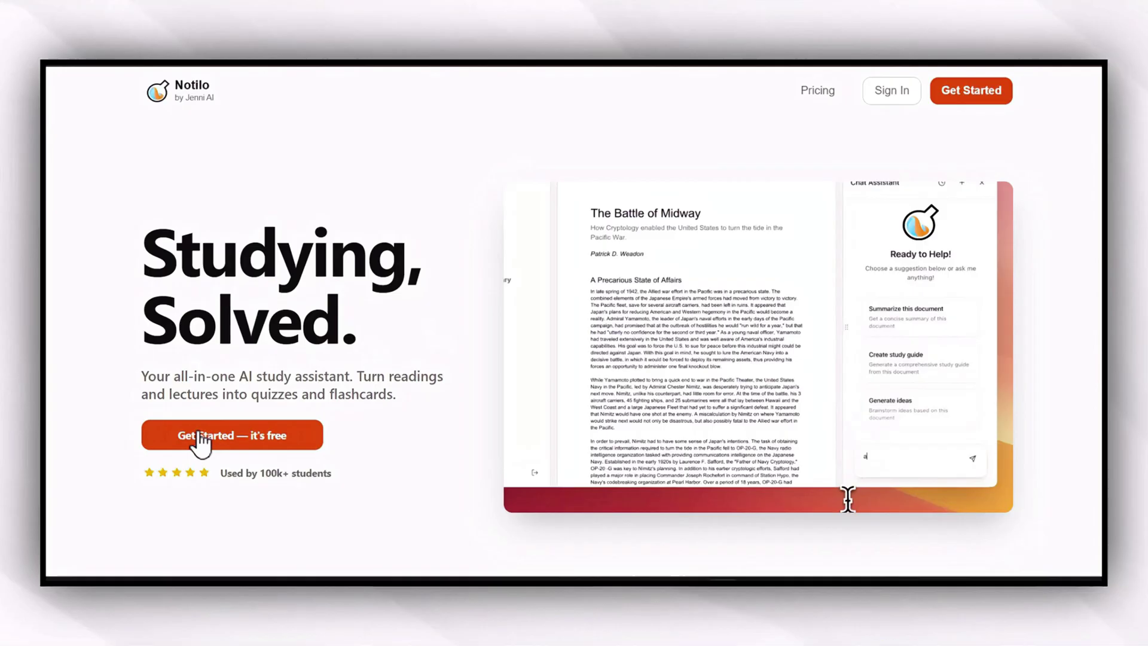
Scroll the Notilo landing page past the Flashcards, YouTube notes and Chat sections to the FAQ
scroll(281, 442, down, 10)
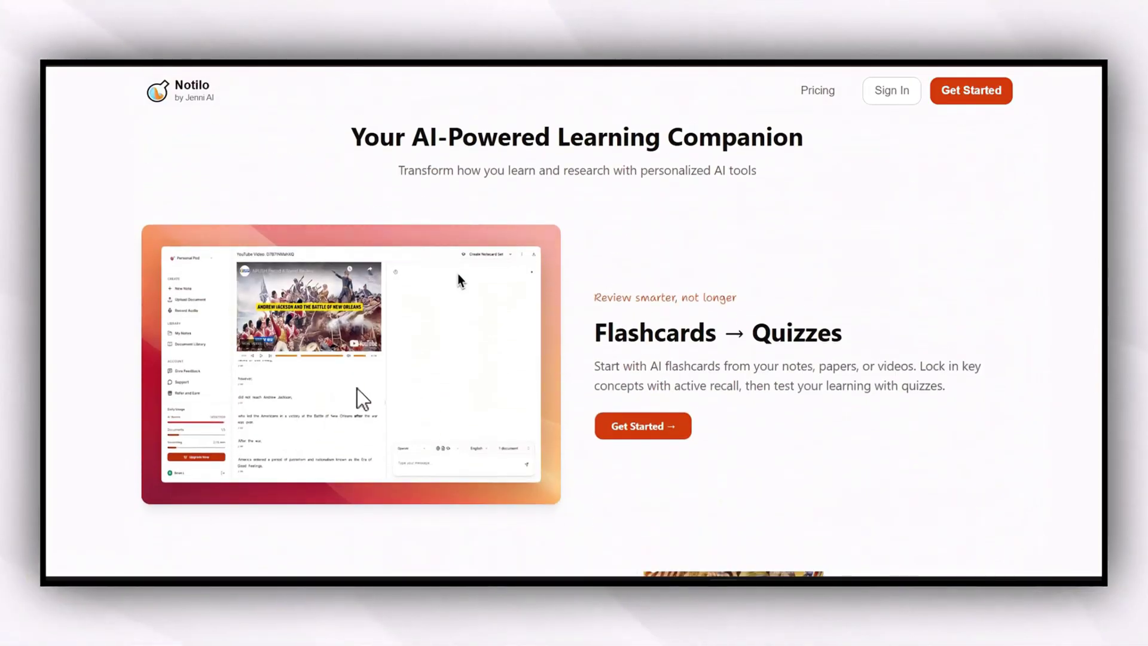
scroll(357, 388, down, 3)
scroll(335, 394, down, 4)
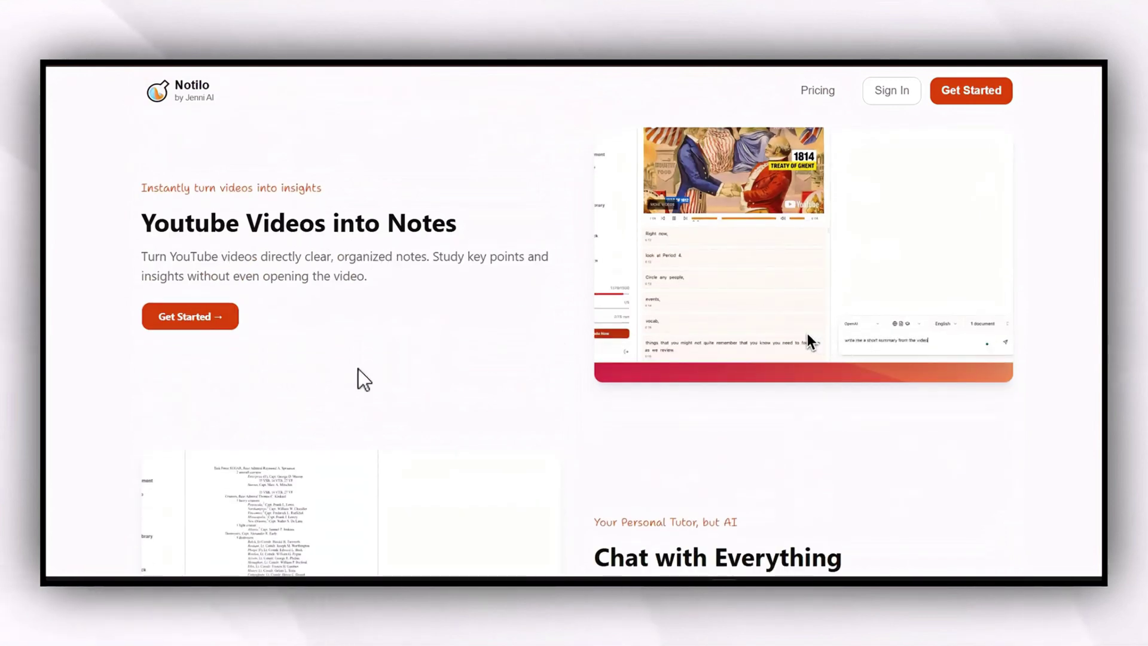
scroll(357, 370, down, 3)
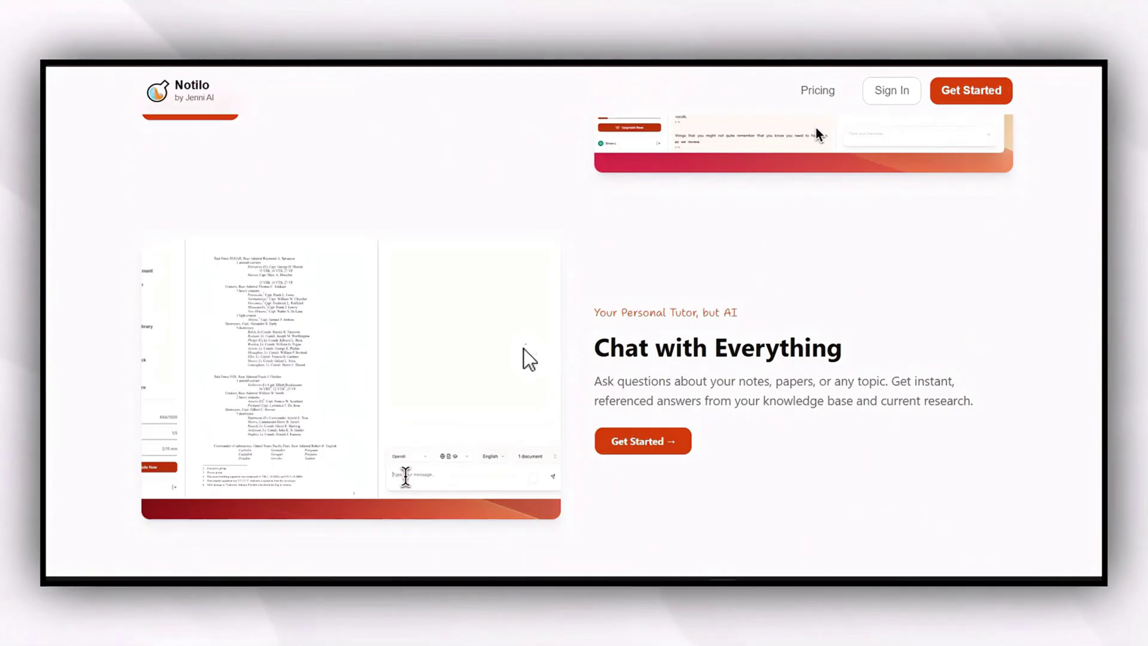
scroll(529, 357, down, 5)
scroll(622, 363, down, 5)
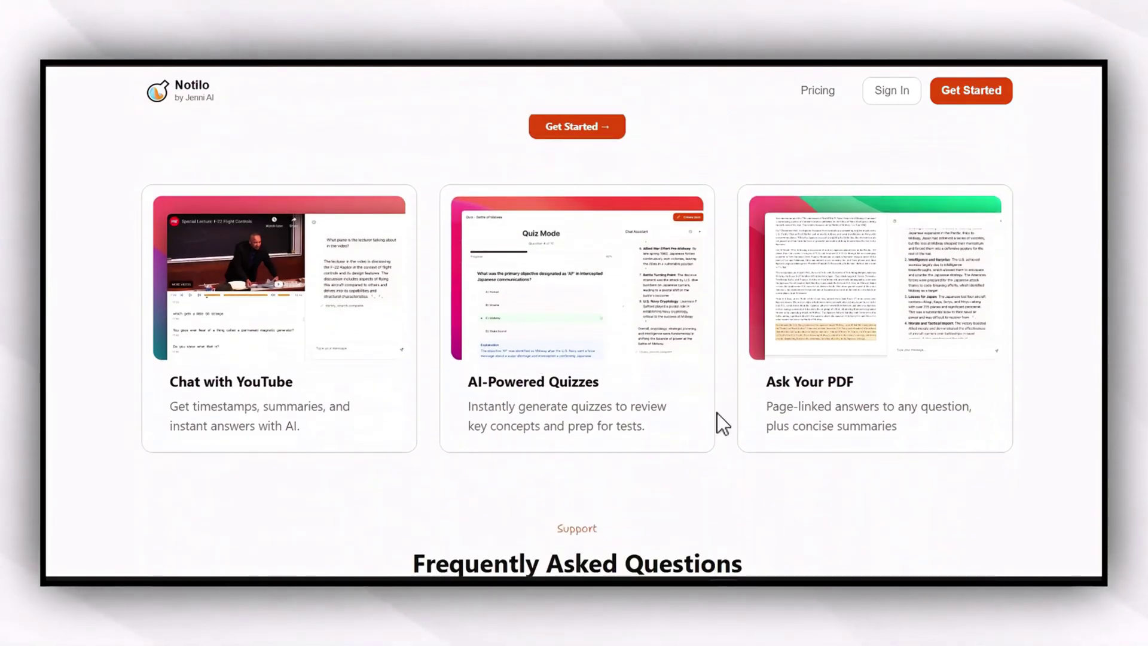
scroll(723, 426, down, 4)
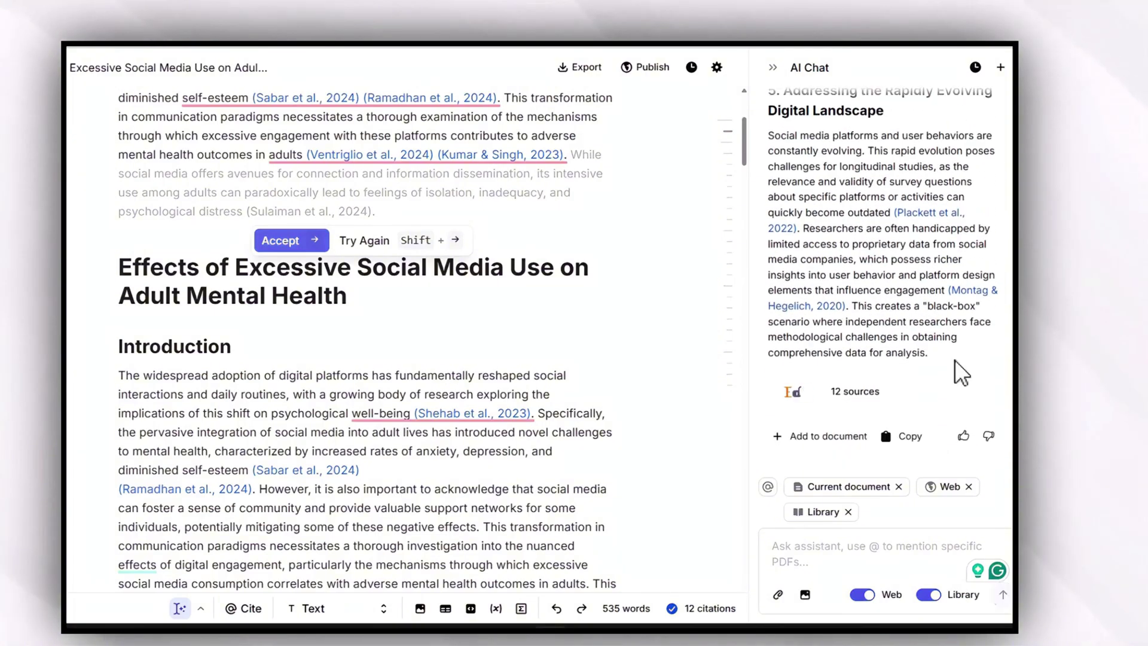
Show the 12 sources behind Jenni AI's answer and scroll through the cited papers
click(855, 391)
scroll(843, 218, down, 5)
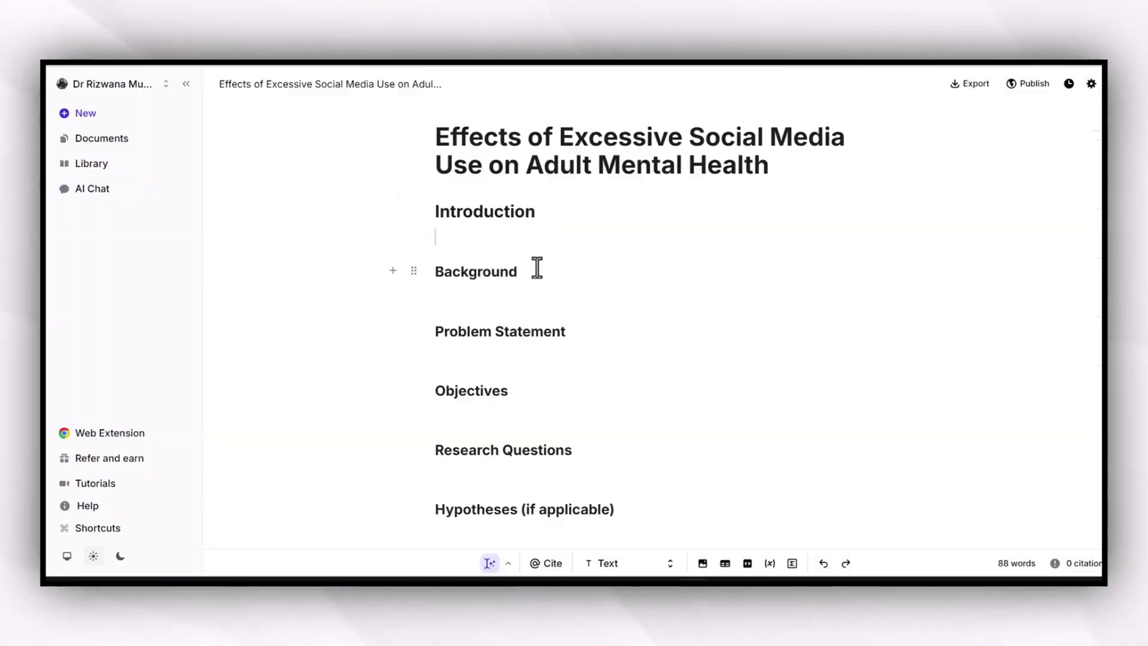
Accept the AI autocomplete sentences in the Introduction, citing (Ajewumi et al., 2024) and (Kumar, 2024)
scroll(536, 257, down, 7)
scroll(534, 239, down, 10)
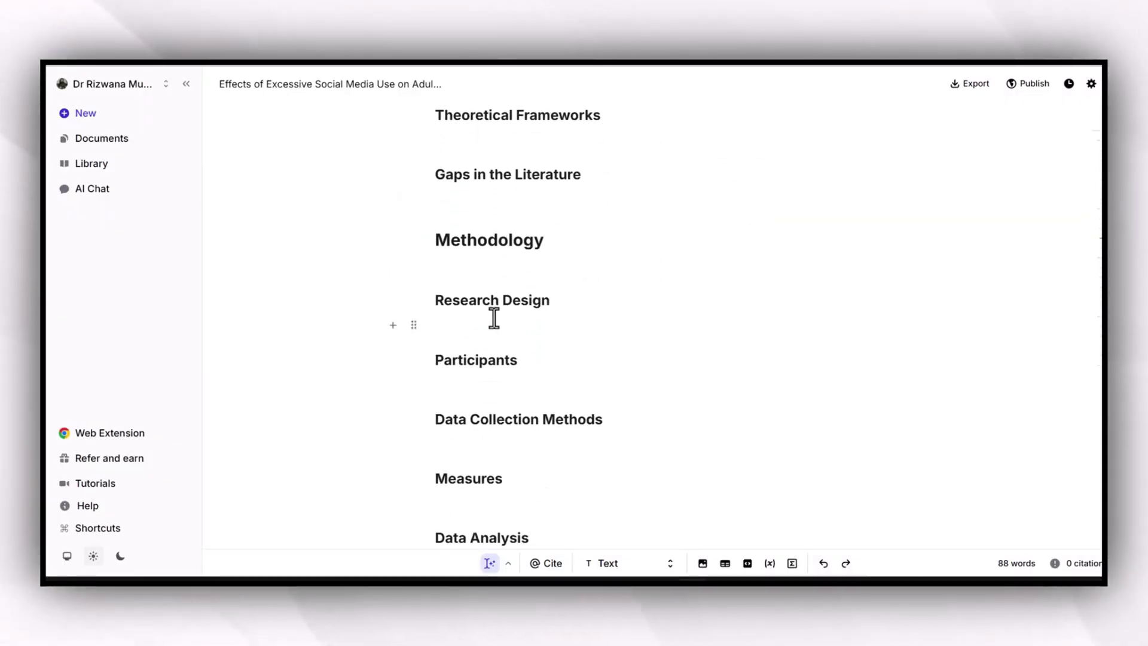
scroll(494, 317, down, 6)
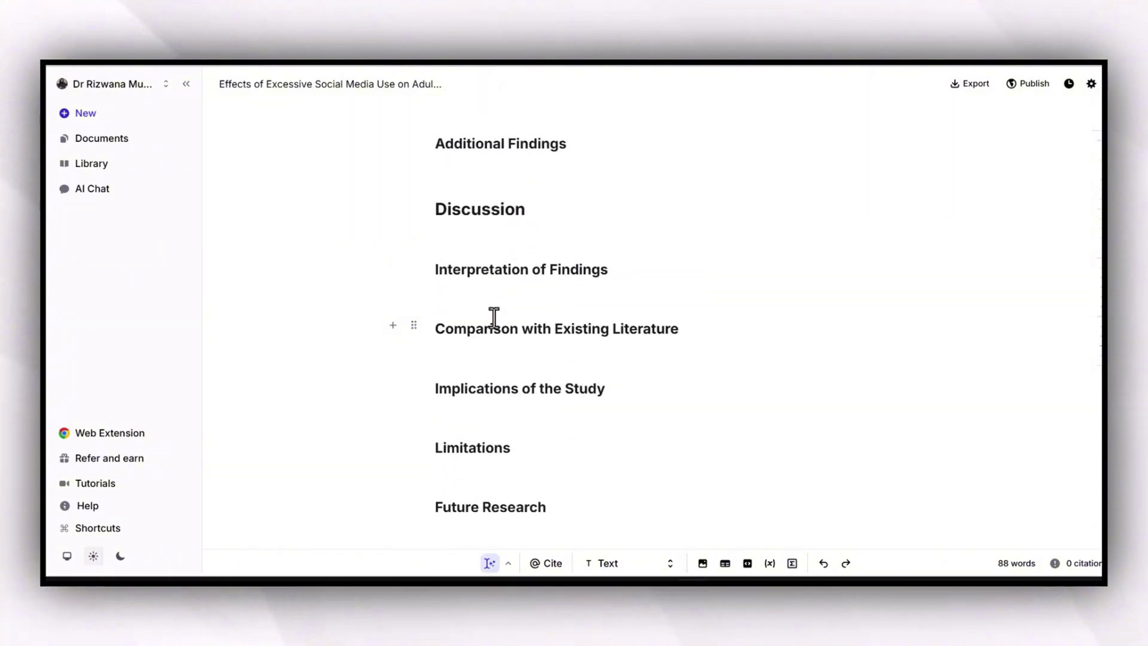
scroll(494, 317, down, 5)
scroll(493, 315, up, 15)
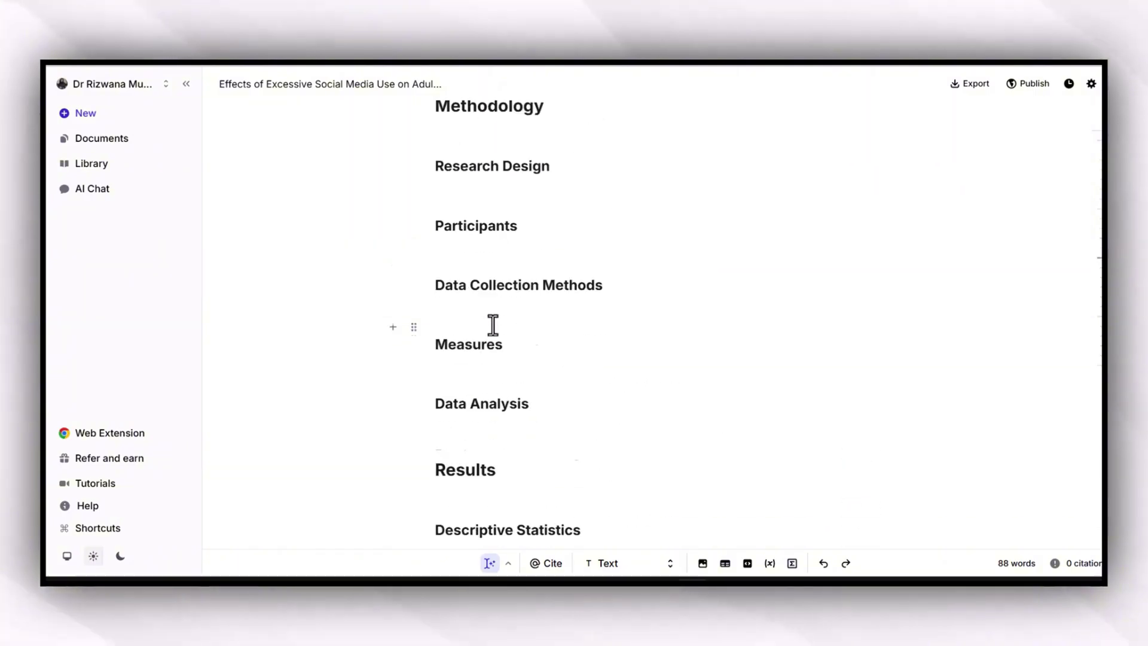
click(568, 304)
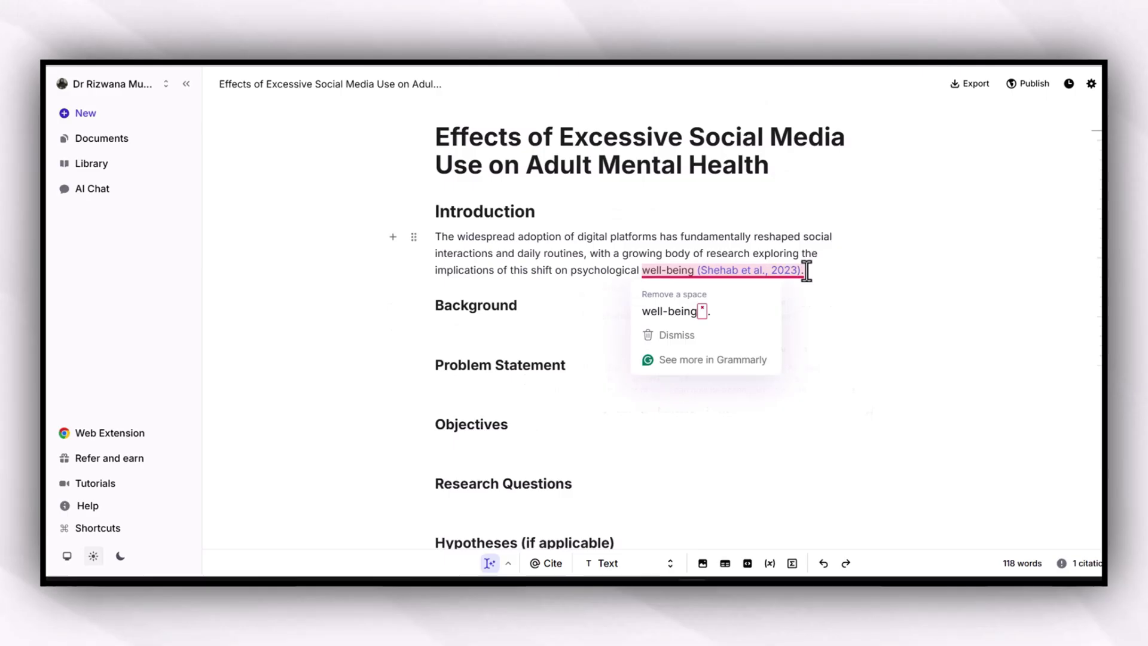
click(613, 346)
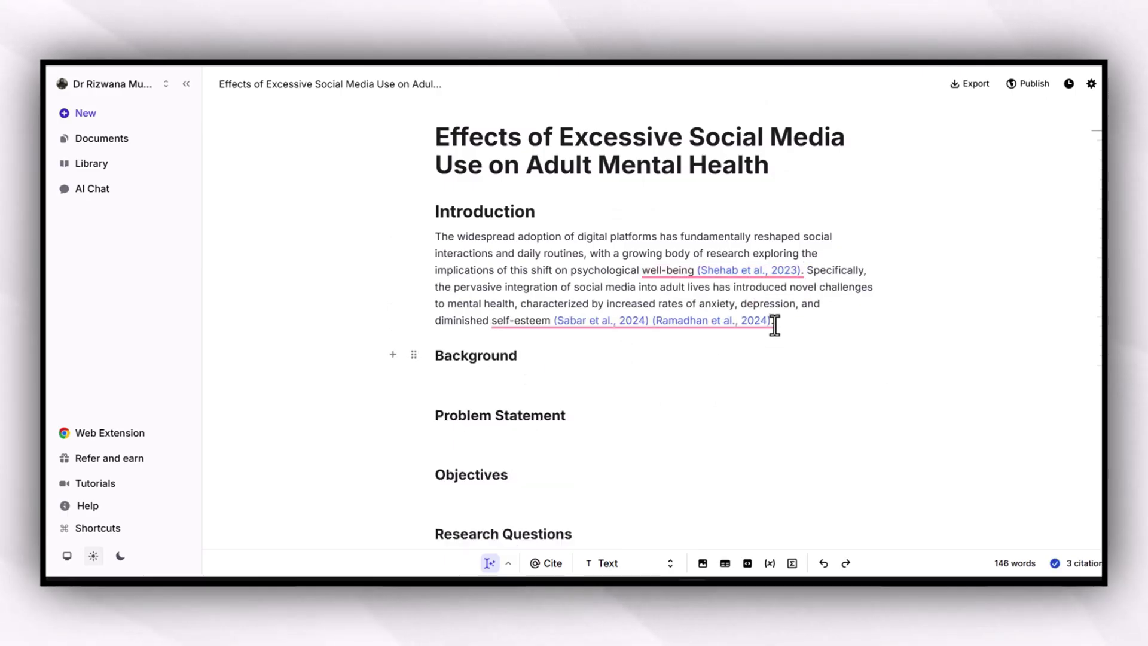
click(600, 417)
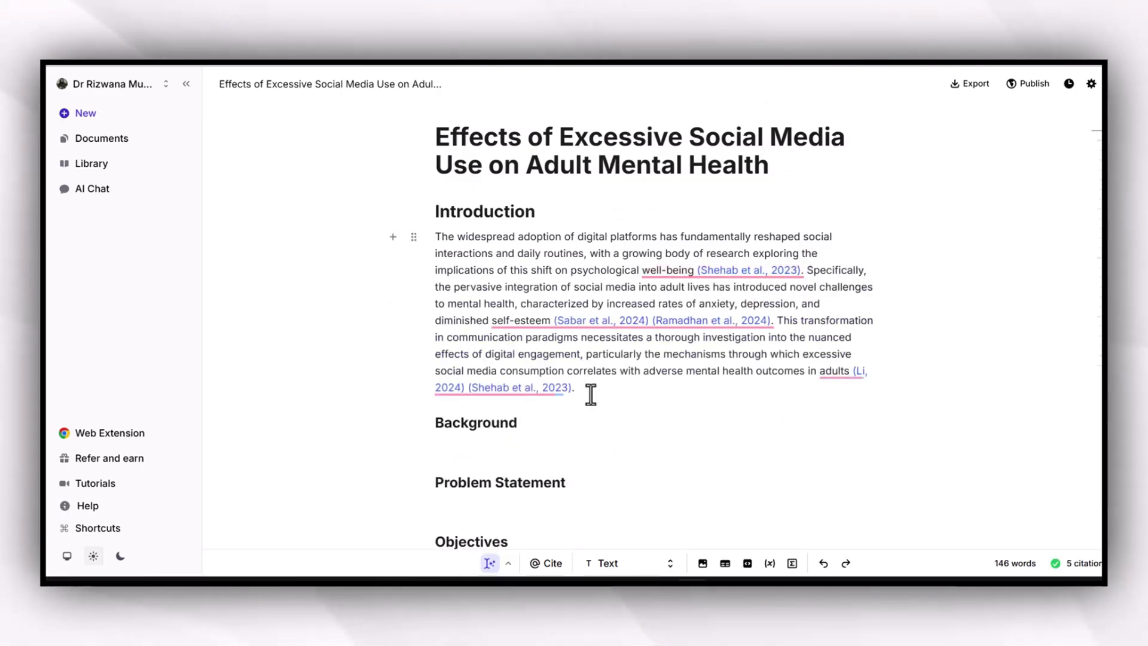
click(585, 466)
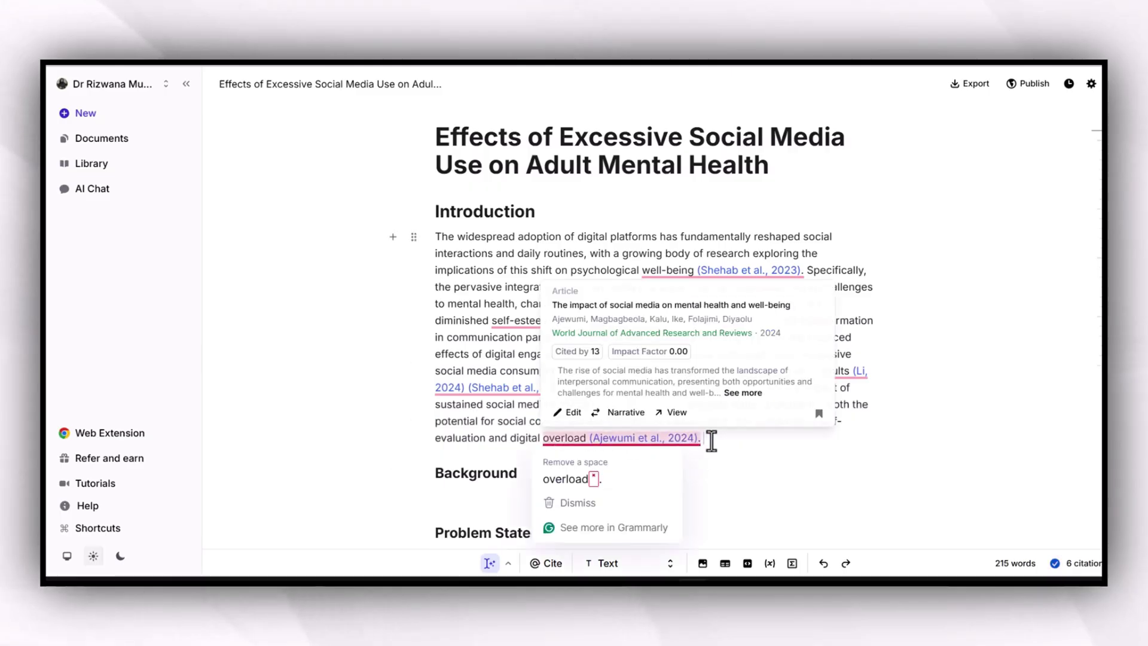
key(Right)
Select the Introduction's opening sentences and bring up the AI Edit options like Improve fluency and Paraphrase
drag(438, 237, 591, 336)
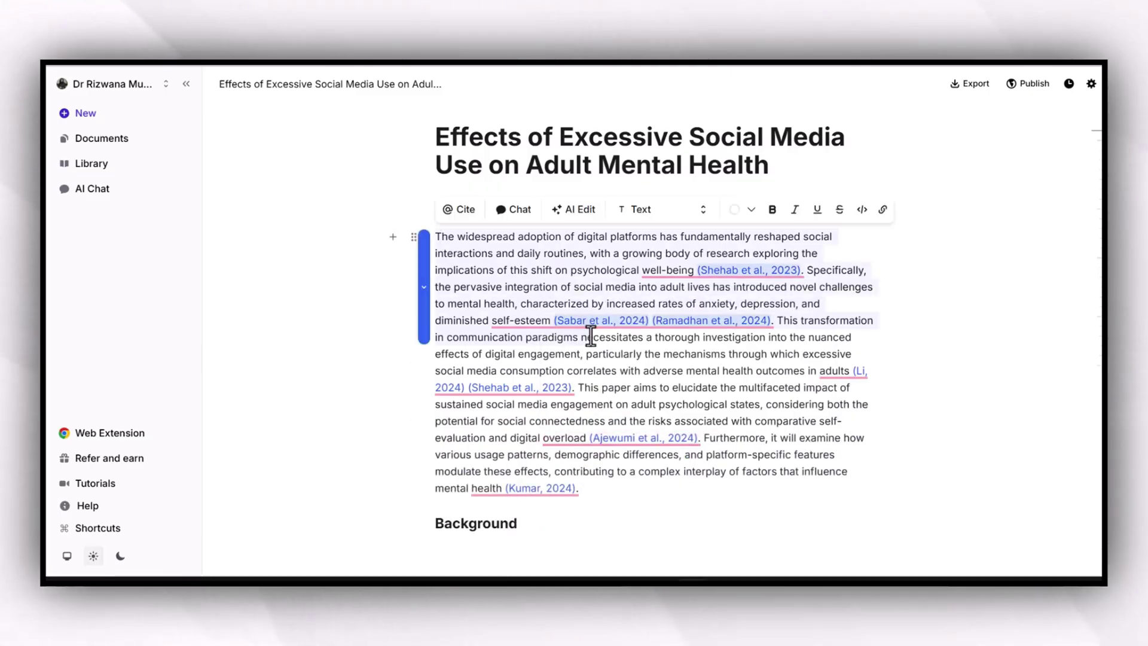
click(573, 209)
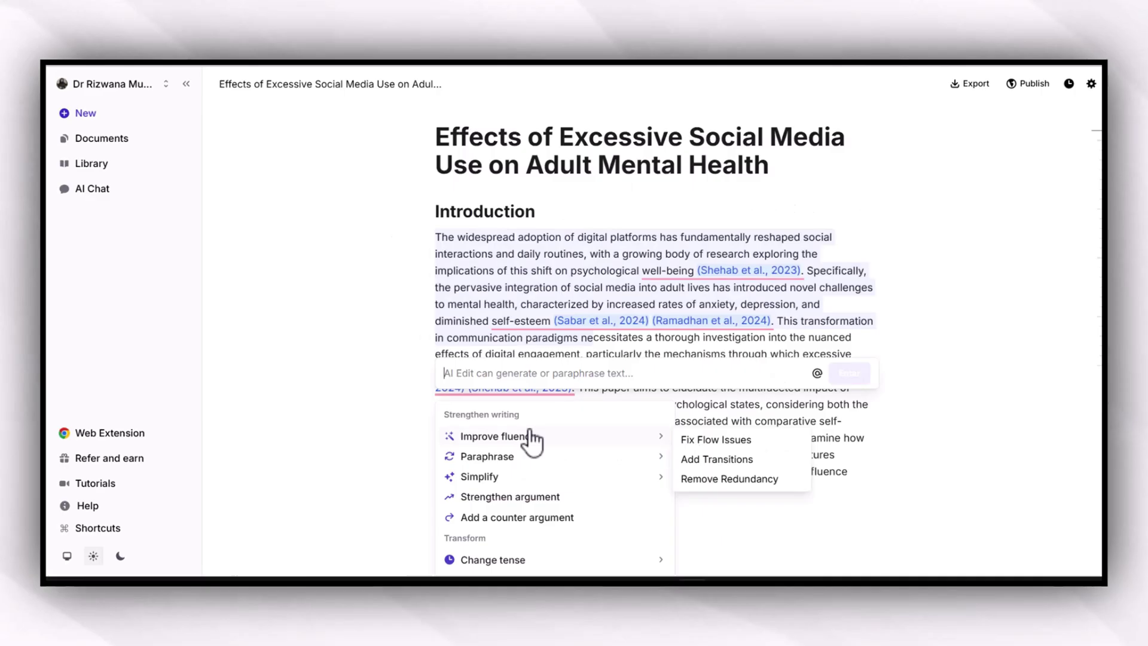
mouse_move(635, 462)
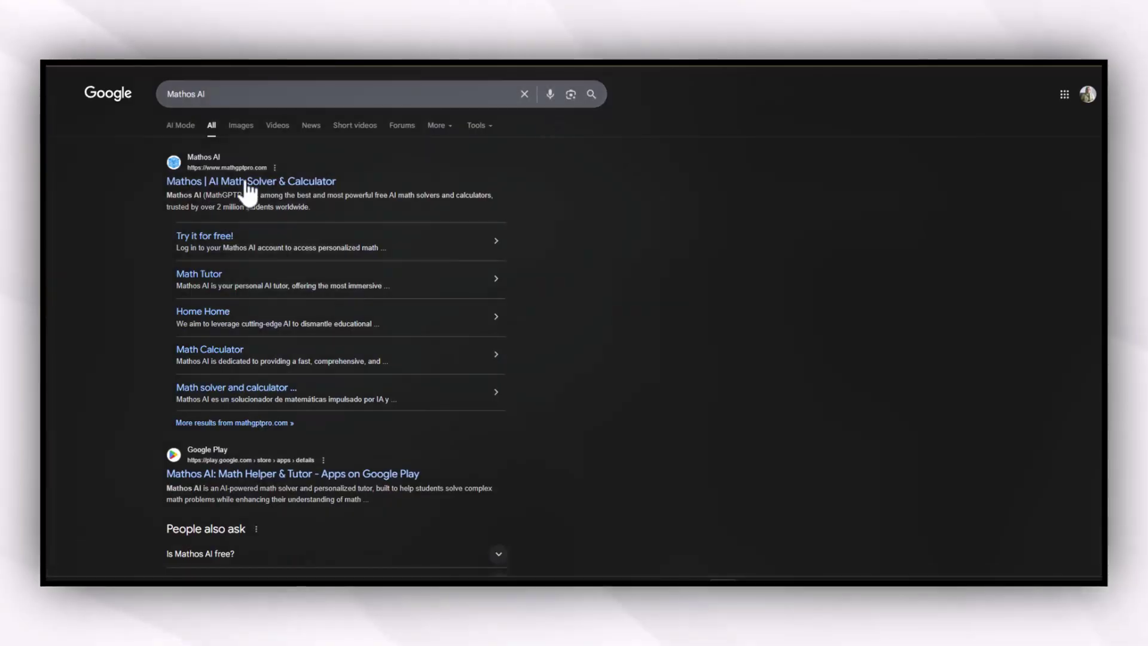
Open the 'Mathos | AI Math Solver & Calculator' result and scroll through the Mathos AI homepage features
click(244, 182)
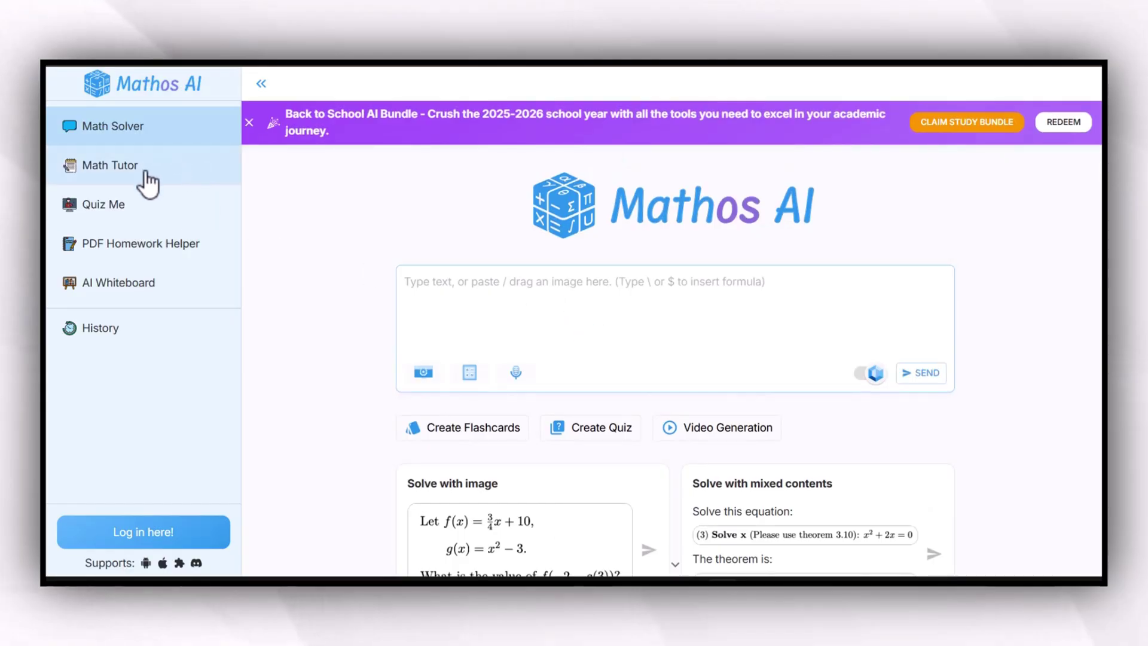
scroll(437, 384, down, 3)
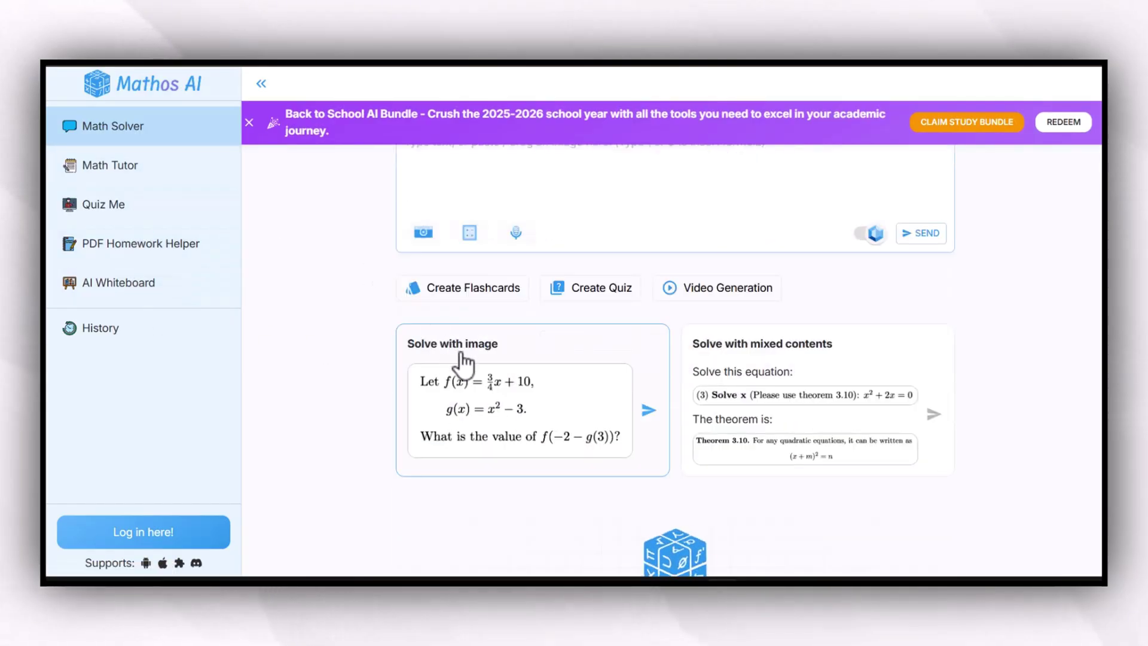
scroll(676, 399, down, 4)
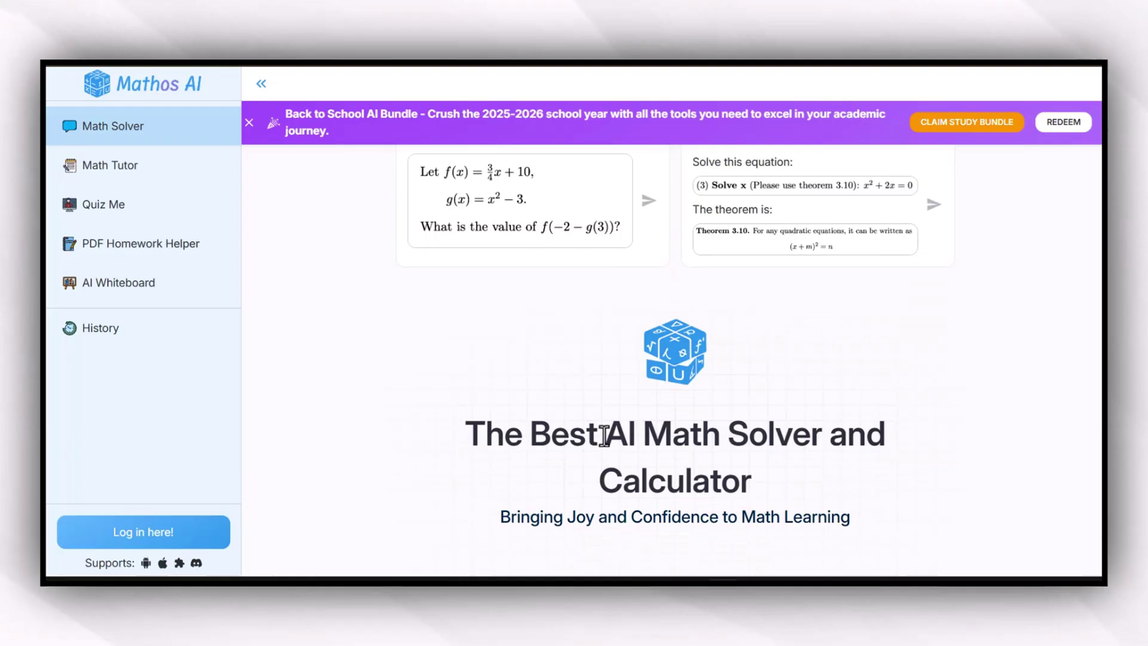
scroll(720, 430, down, 15)
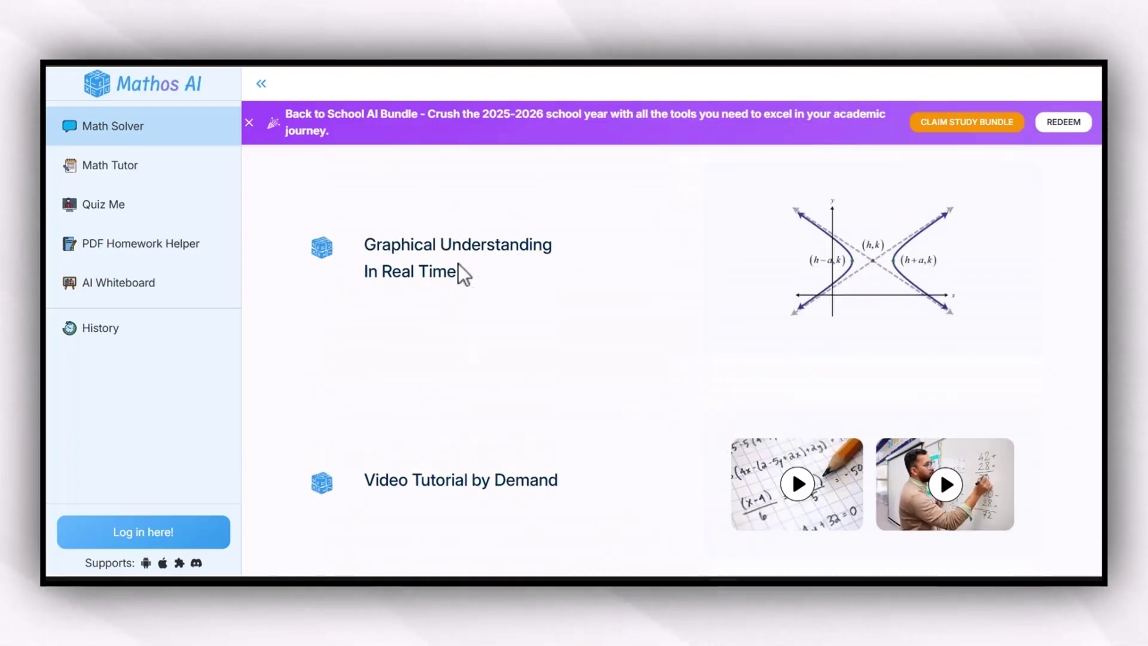
scroll(526, 473, down, 6)
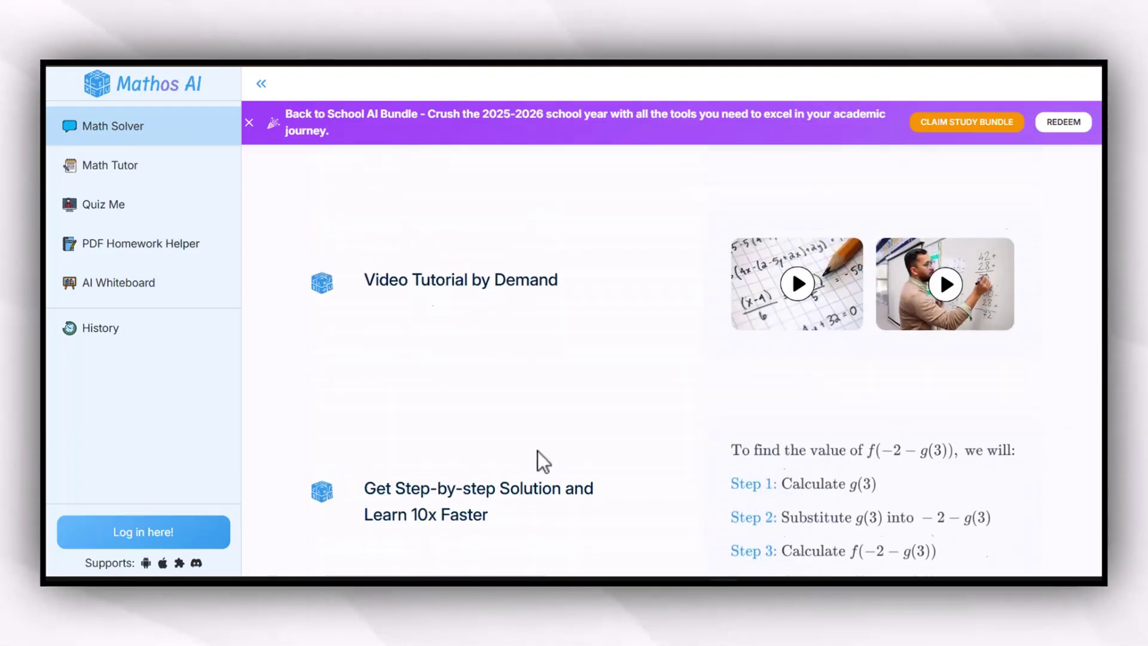
scroll(487, 392, down, 4)
scroll(483, 385, down, 6)
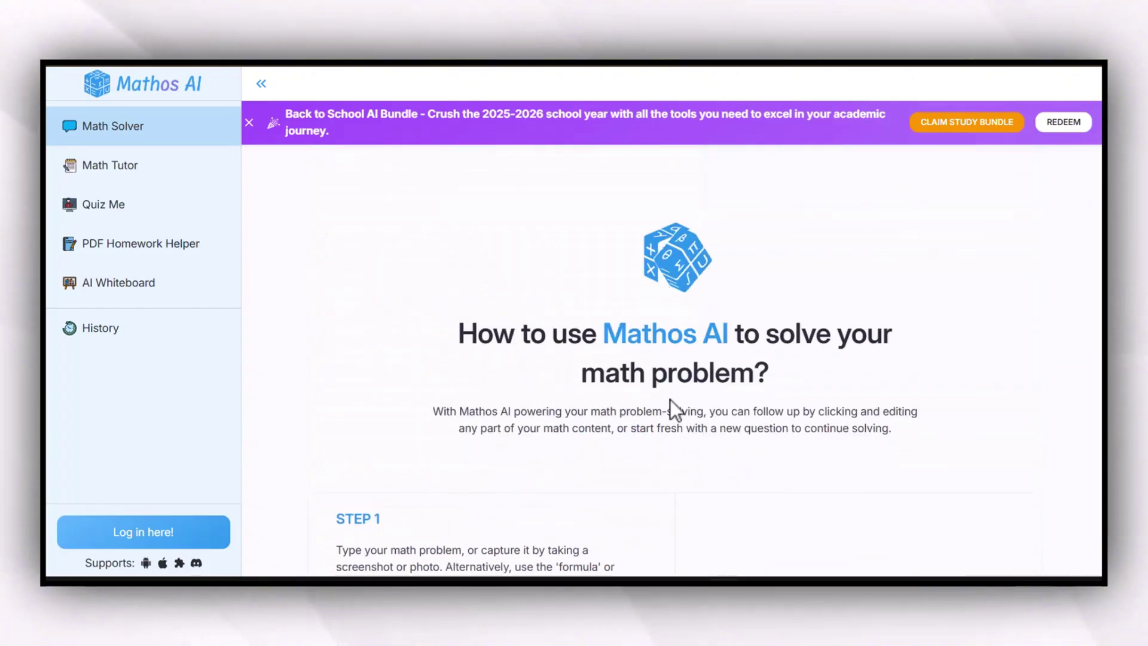
scroll(433, 392, down, 3)
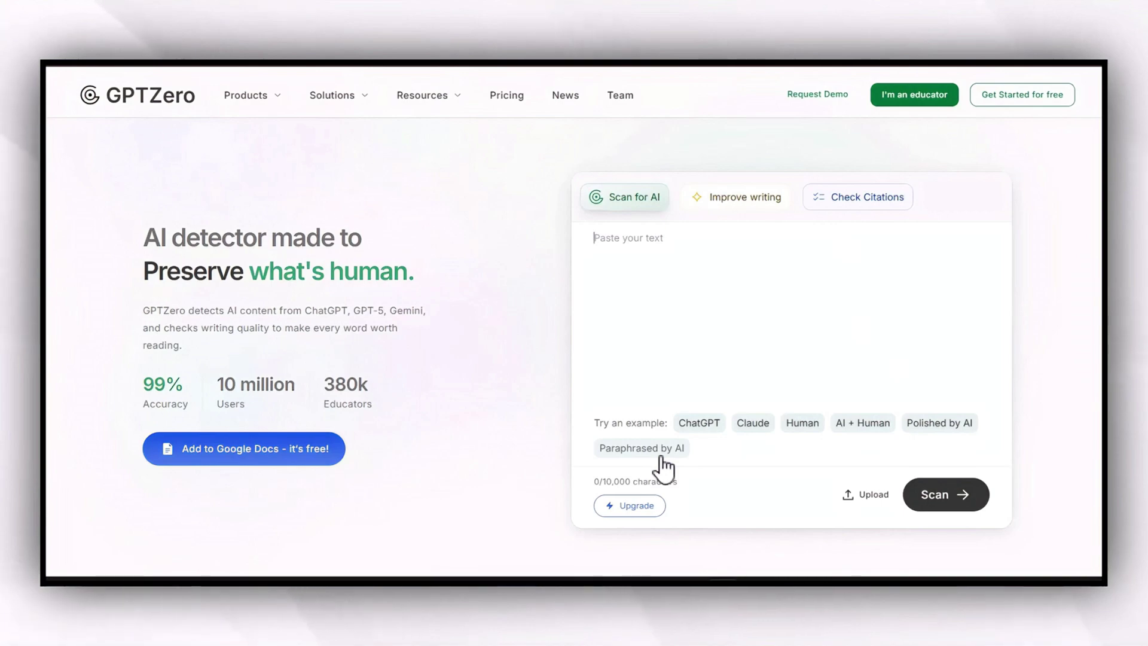
scroll(548, 447, down, 9)
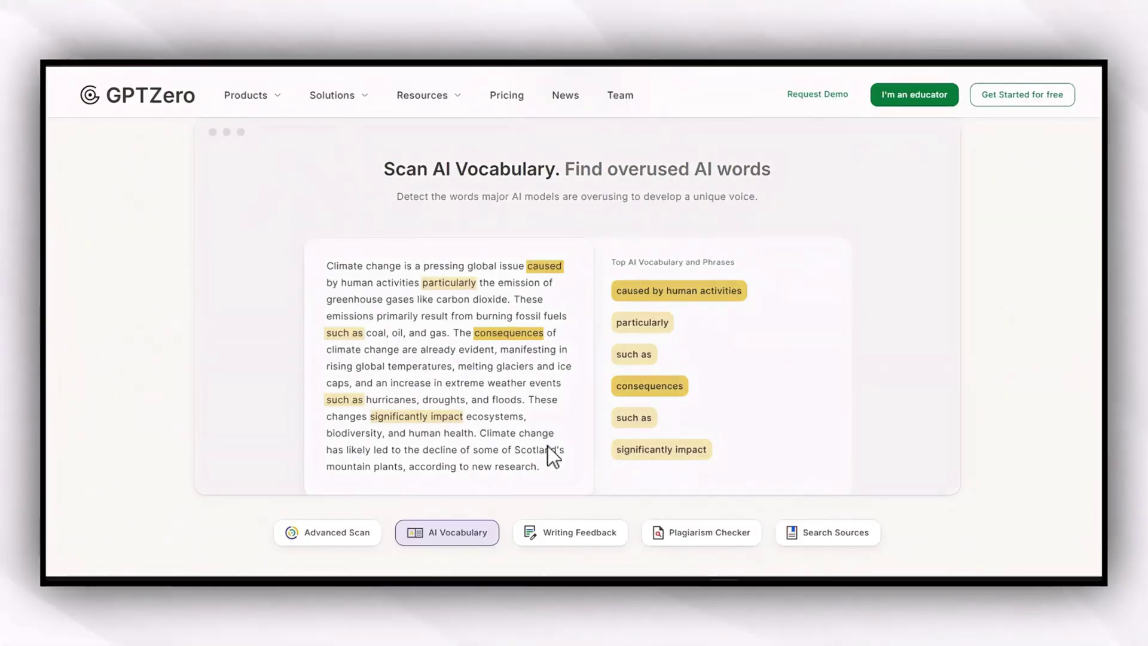
scroll(548, 447, down, 2)
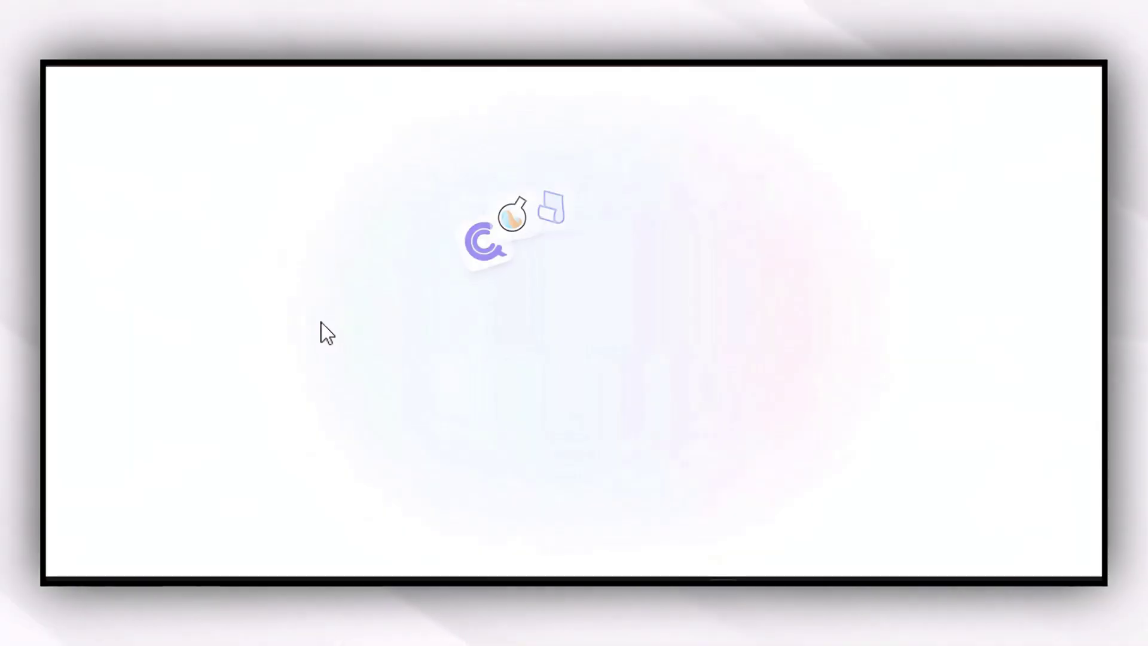
Scroll the Study Bundle timeline from Notilo through Jenni AI, Mathos AI, Citesure and GPTZero to the testimonials
scroll(382, 371, down, 15)
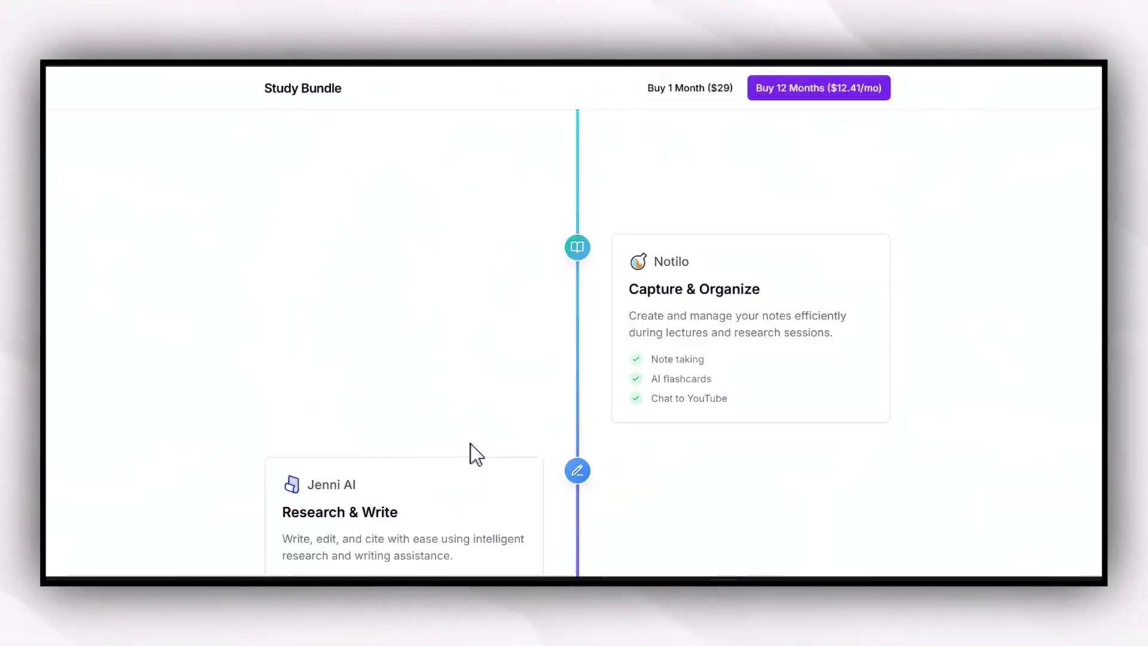
scroll(471, 444, down, 1)
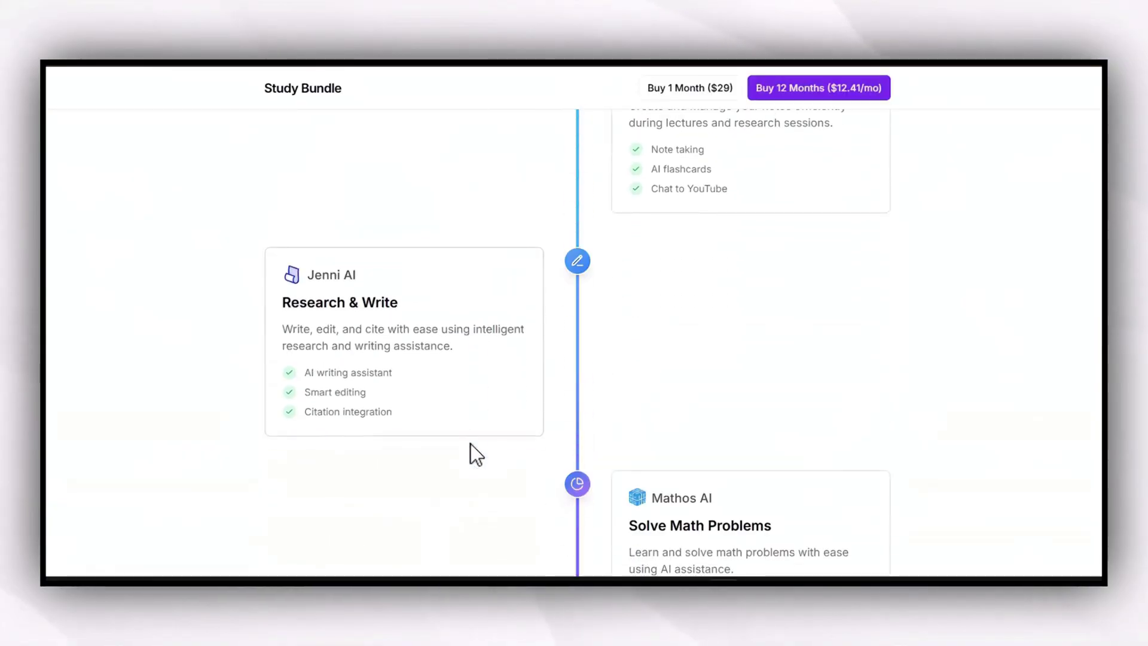
scroll(471, 444, down, 5)
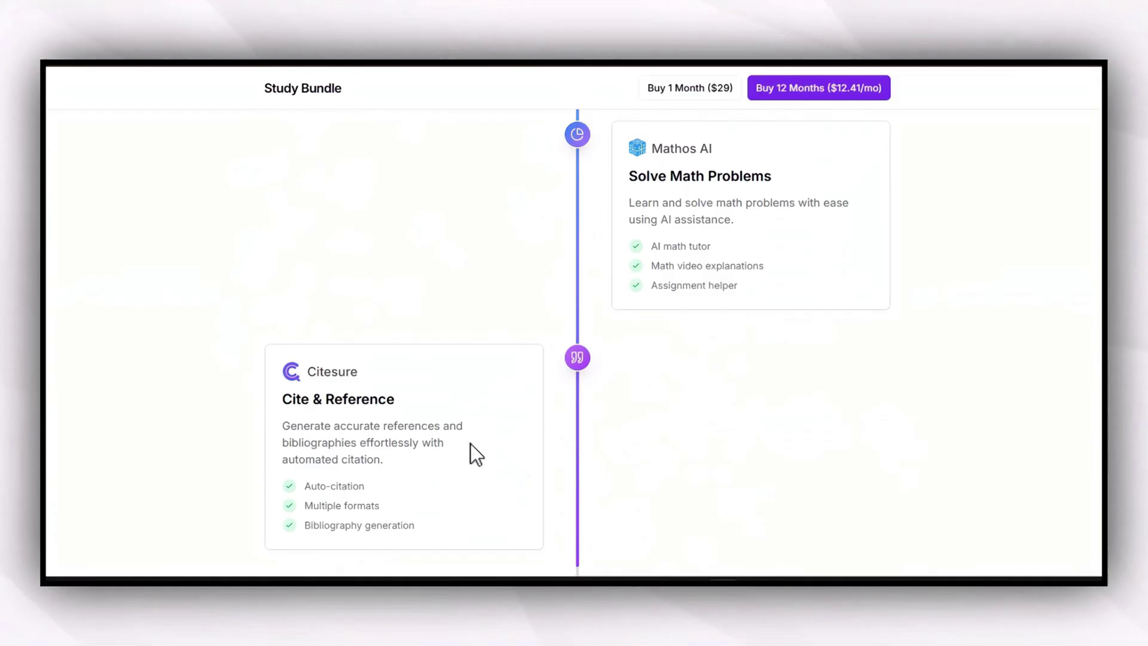
scroll(471, 444, down, 7)
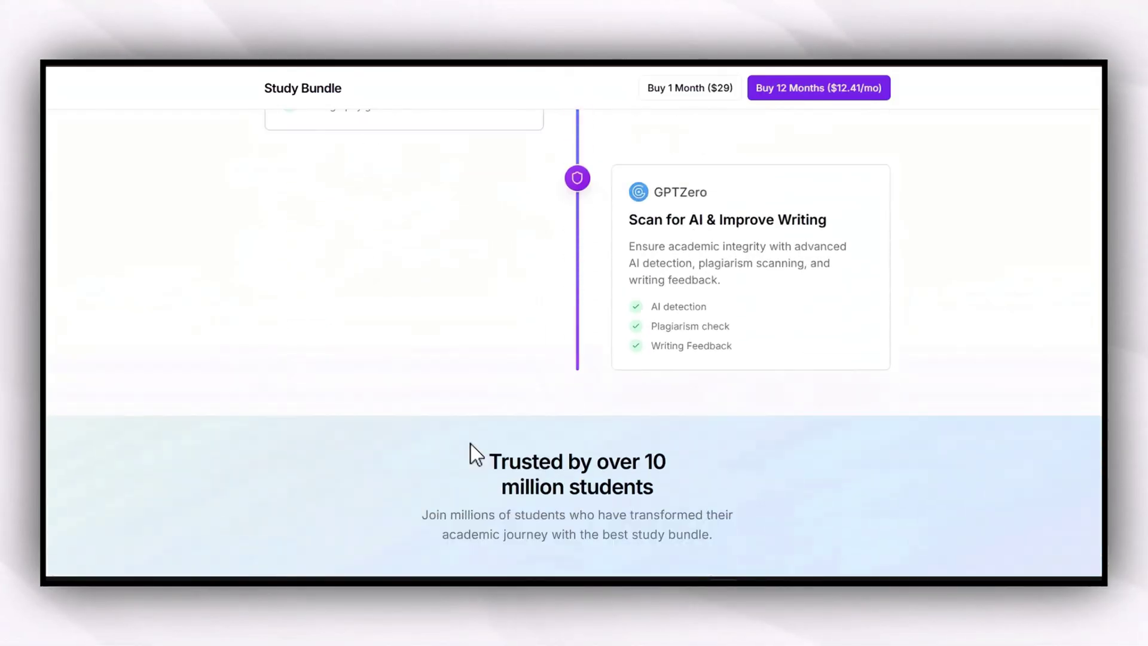
scroll(470, 444, down, 8)
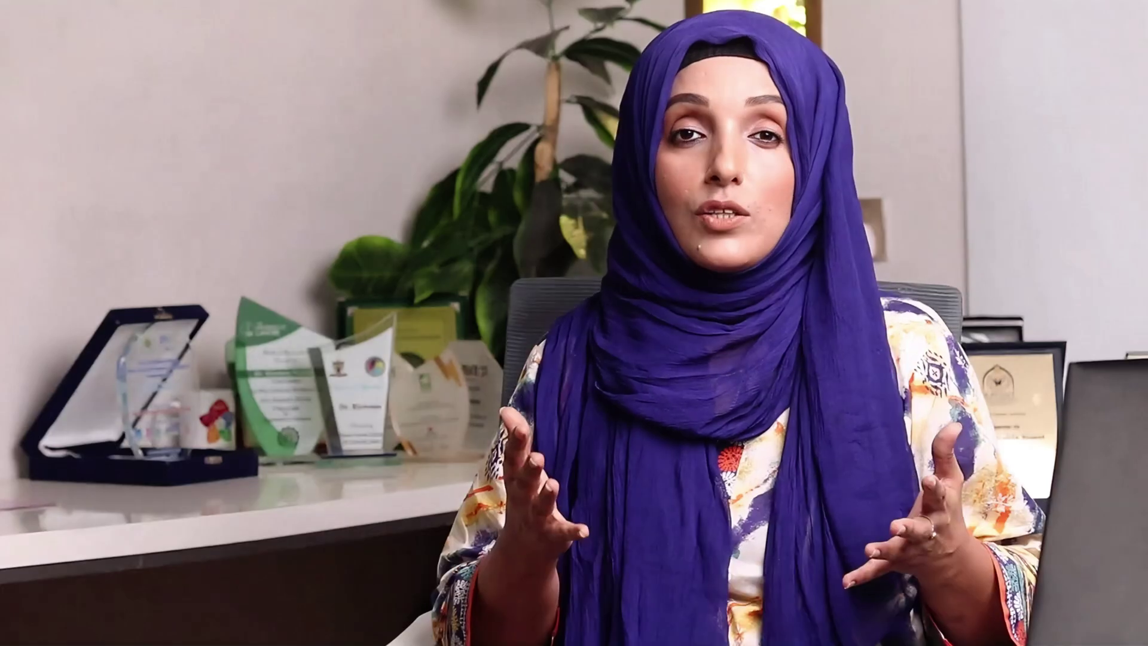